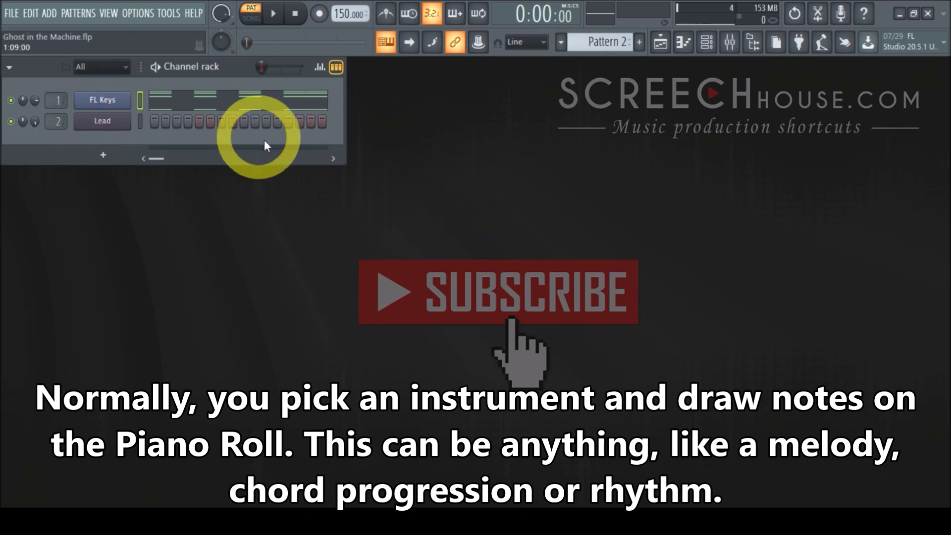
Open the FL Keys chords in the piano roll and play them back once to preview.
{"action": "left_click", "coordinate": [107, 101]}
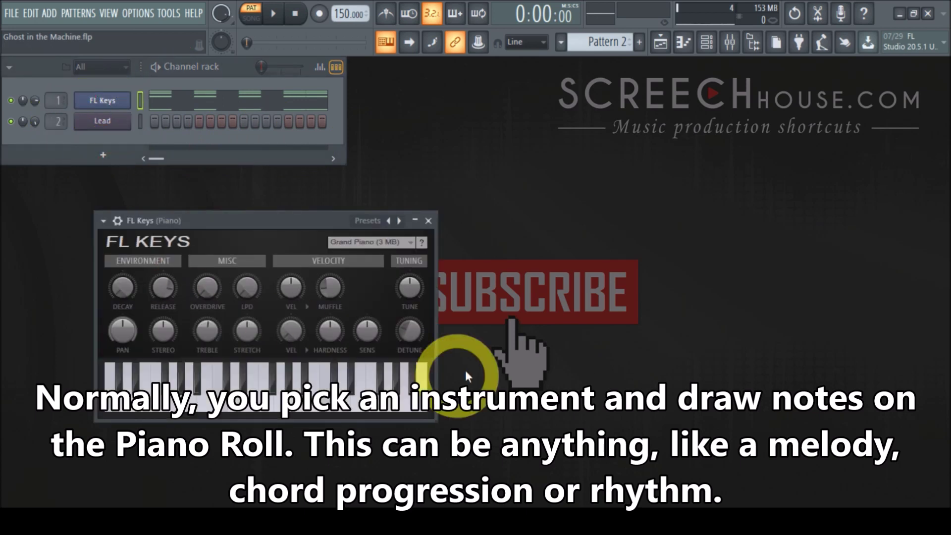
{"action": "left_click", "coordinate": [428, 220]}
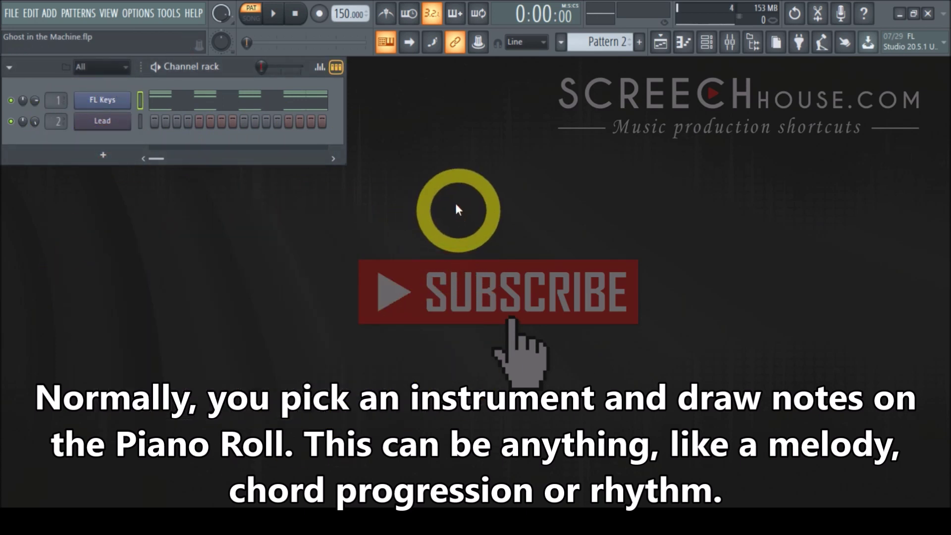
{"action": "left_click", "coordinate": [216, 108]}
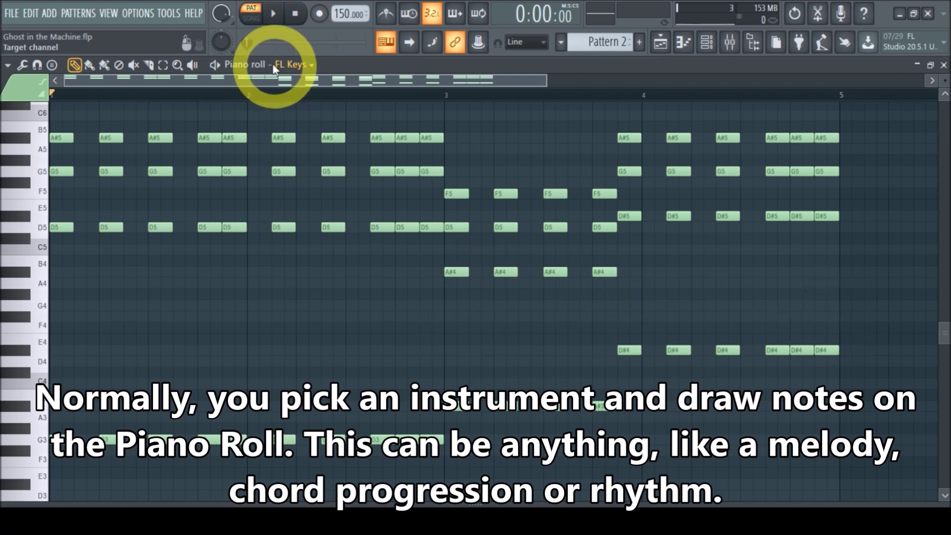
{"action": "left_click", "coordinate": [272, 14]}
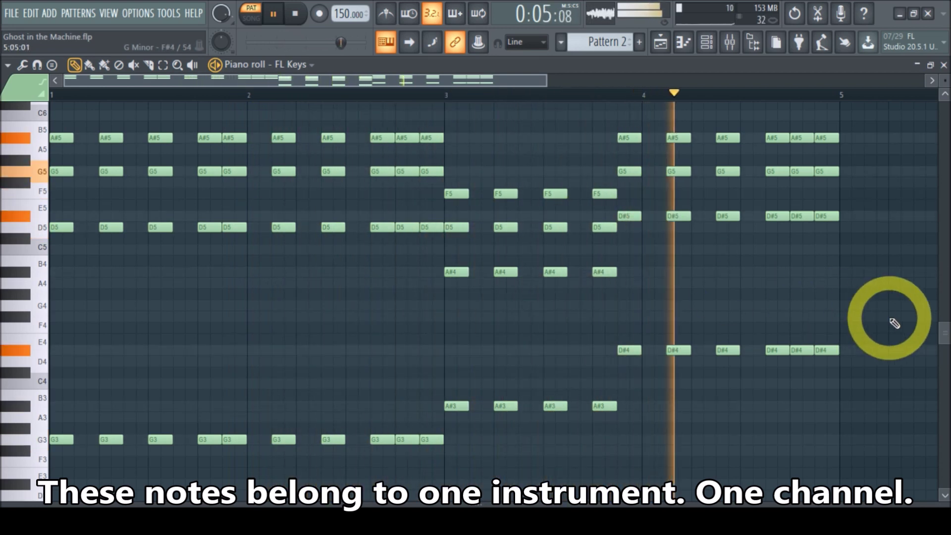
{"action": "left_click", "coordinate": [295, 14]}
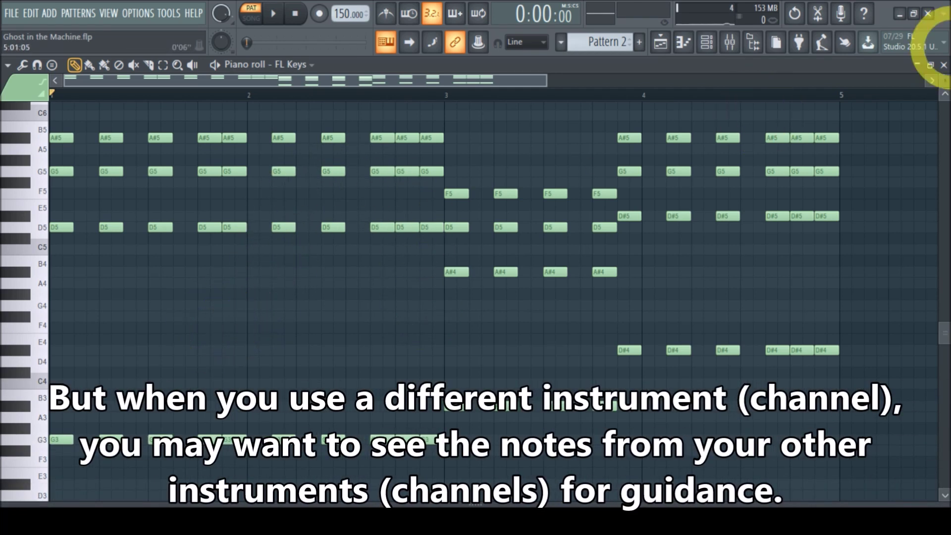
Switch from the FL Keys piano roll to the empty Lead channel's piano roll in Pattern 2.
{"action": "left_click", "coordinate": [943, 64]}
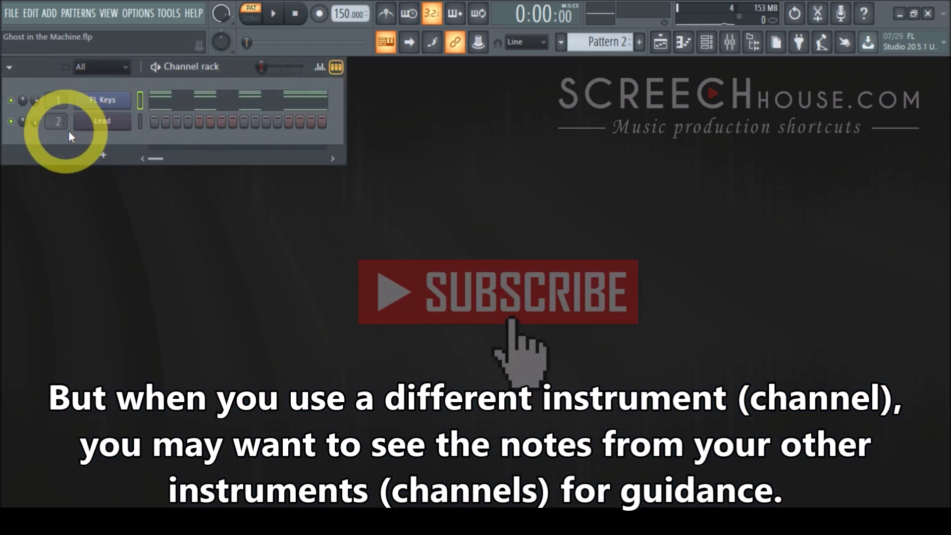
{"action": "left_click", "coordinate": [106, 127]}
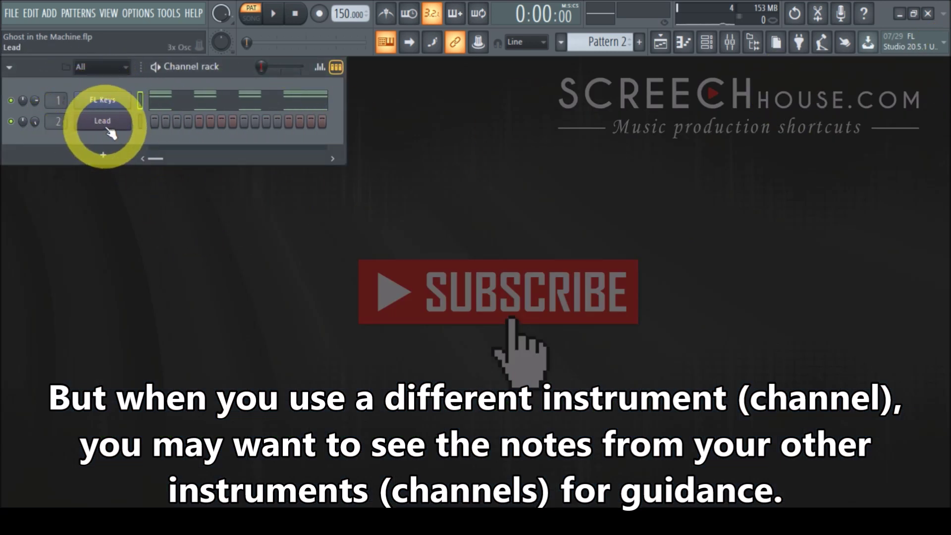
{"action": "left_click", "coordinate": [109, 130]}
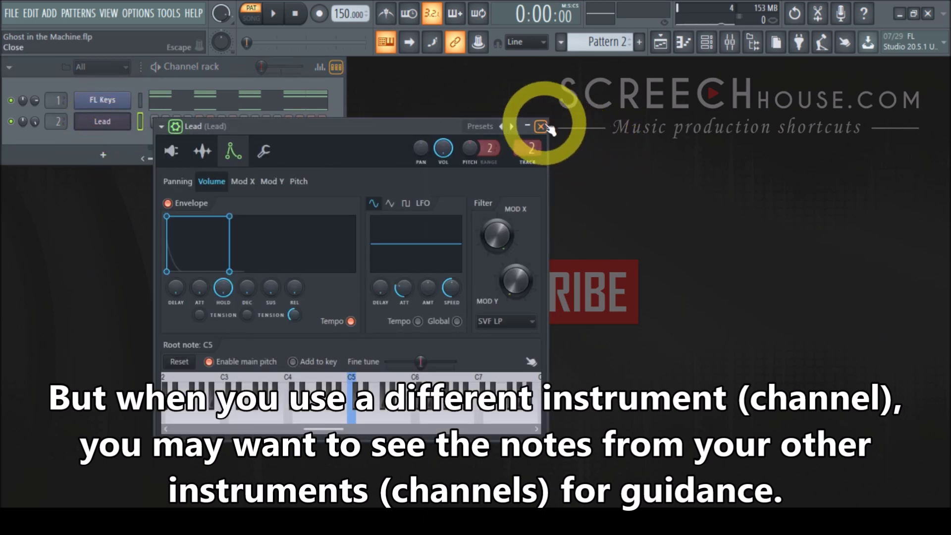
{"action": "left_click", "coordinate": [542, 123]}
{"action": "right_click", "coordinate": [99, 124]}
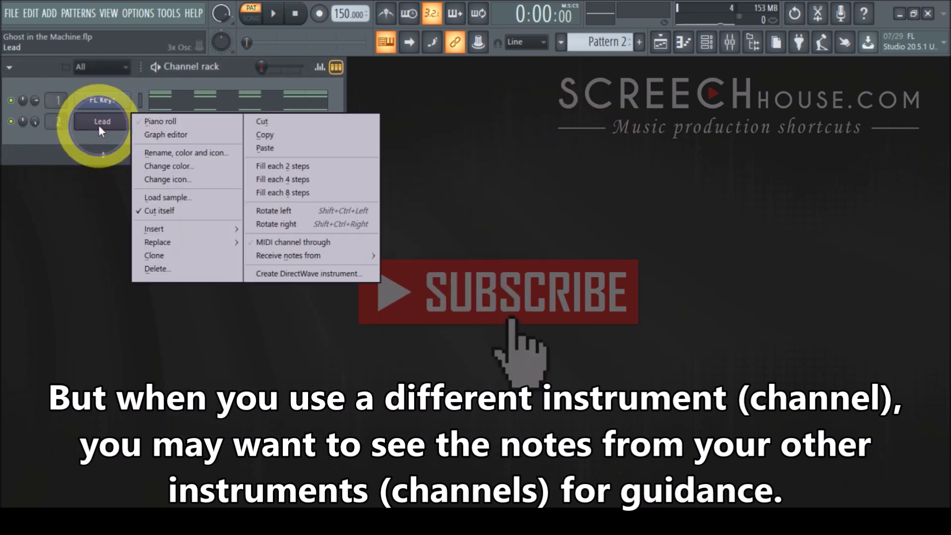
{"action": "left_click", "coordinate": [188, 123]}
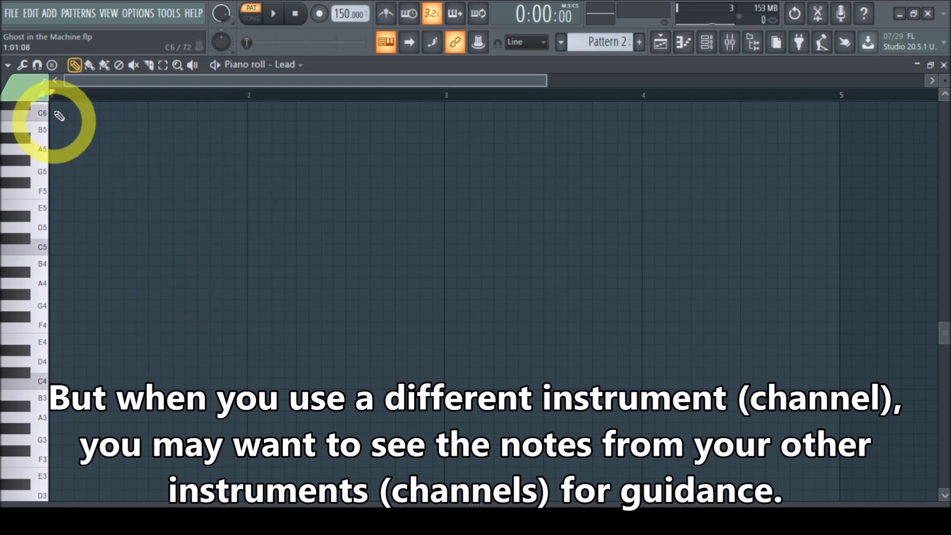
Enable Helpers > Ghost channels so the FL Keys chords show as grey ghost notes.
{"action": "left_click", "coordinate": [8, 67]}
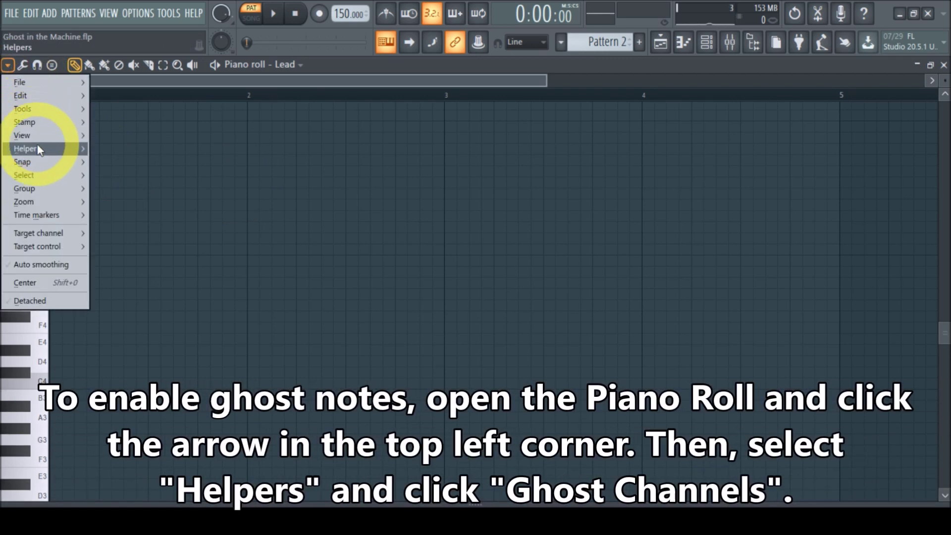
{"action": "mouse_move", "coordinate": [34, 149]}
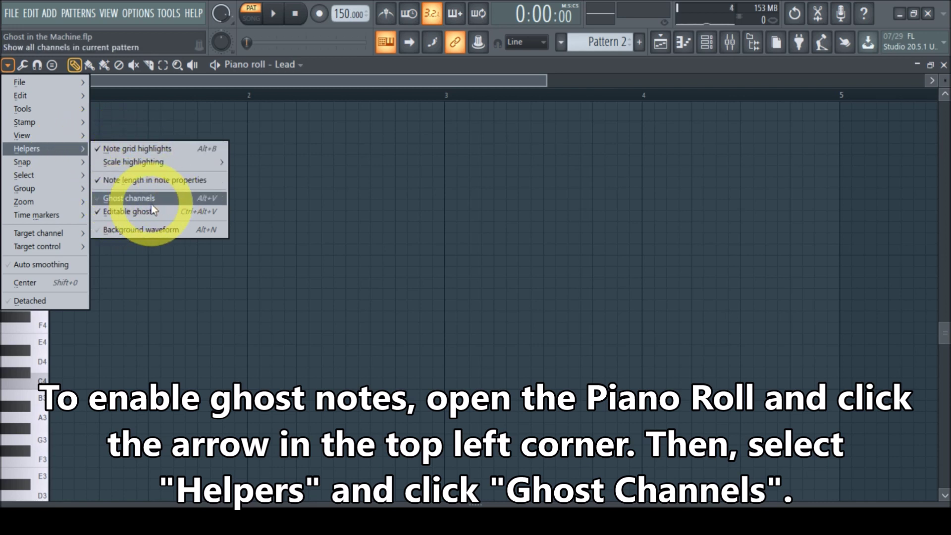
{"action": "left_click", "coordinate": [126, 200]}
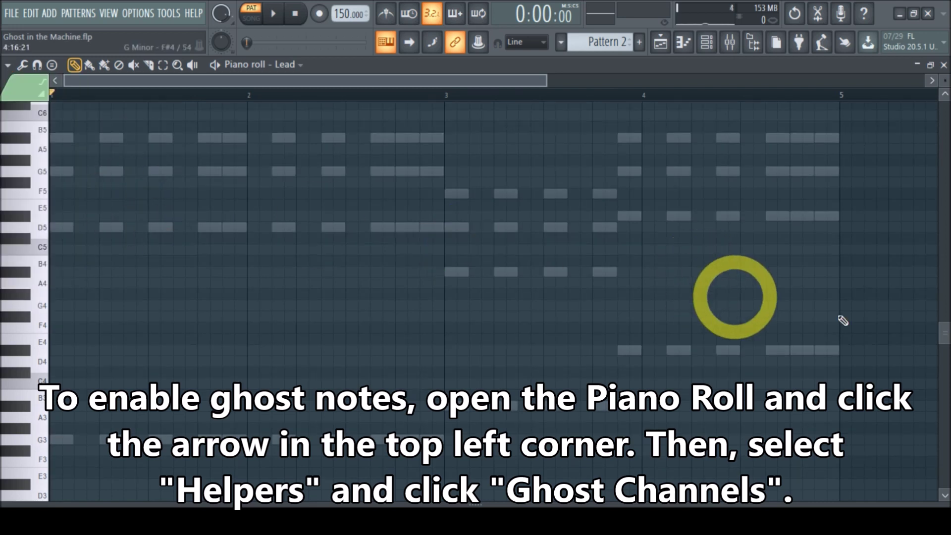
{"action": "scroll", "coordinate": [936, 326], "scroll_direction": "up", "scroll_amount": 1}
{"action": "scroll", "coordinate": [921, 297], "scroll_direction": "up", "scroll_amount": 1}
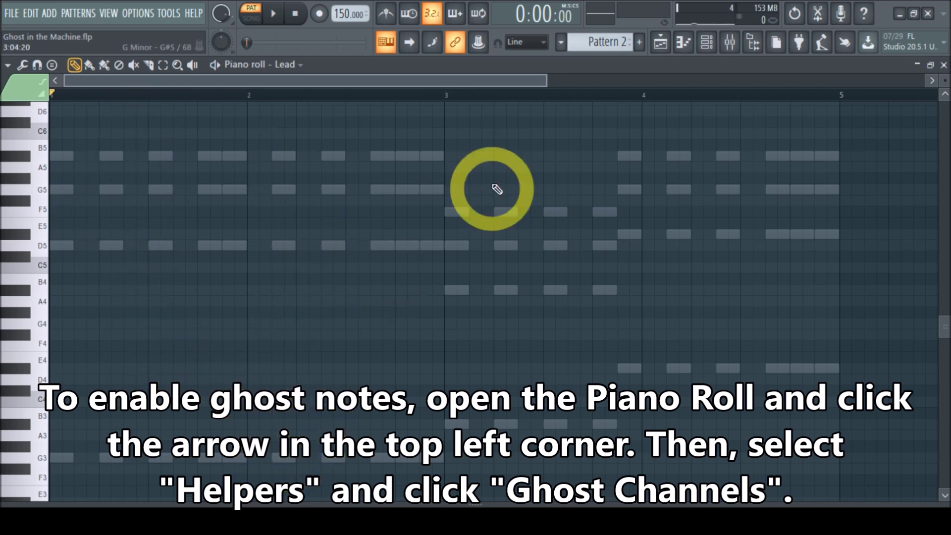
{"action": "scroll", "coordinate": [943, 327], "scroll_direction": "up", "scroll_amount": 1}
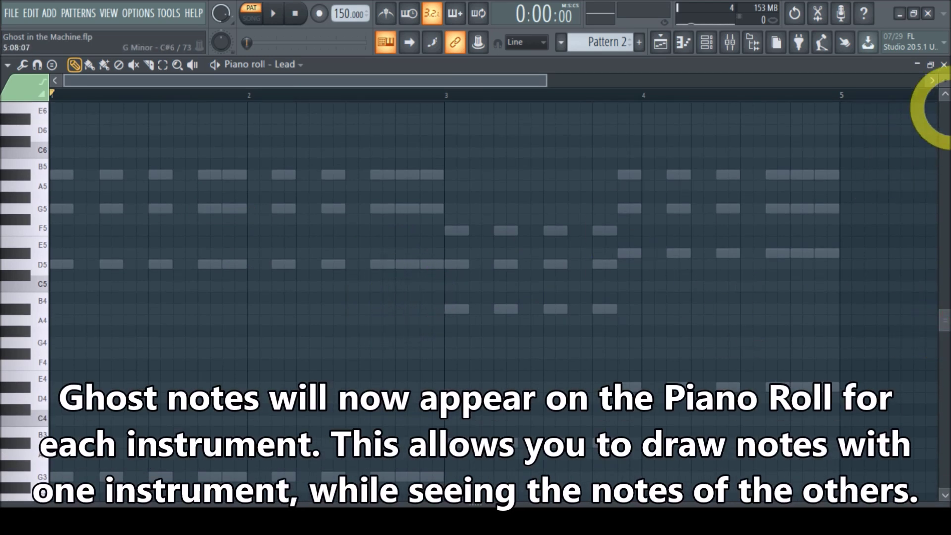
Copy the Lead melody from Pattern 1, paste it into Pattern 2, and open it in the piano roll.
{"action": "left_click", "coordinate": [944, 65]}
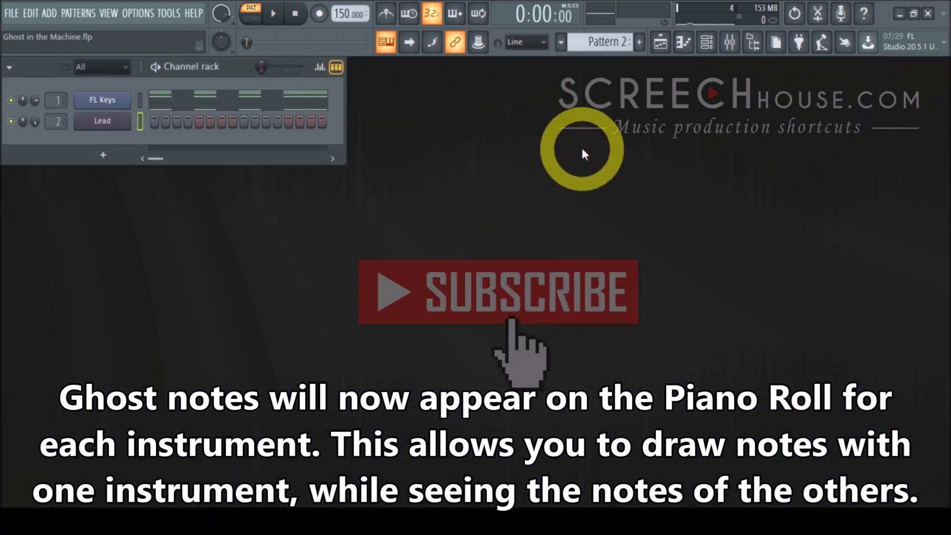
{"action": "scroll", "coordinate": [610, 43], "scroll_direction": "down", "scroll_amount": 1}
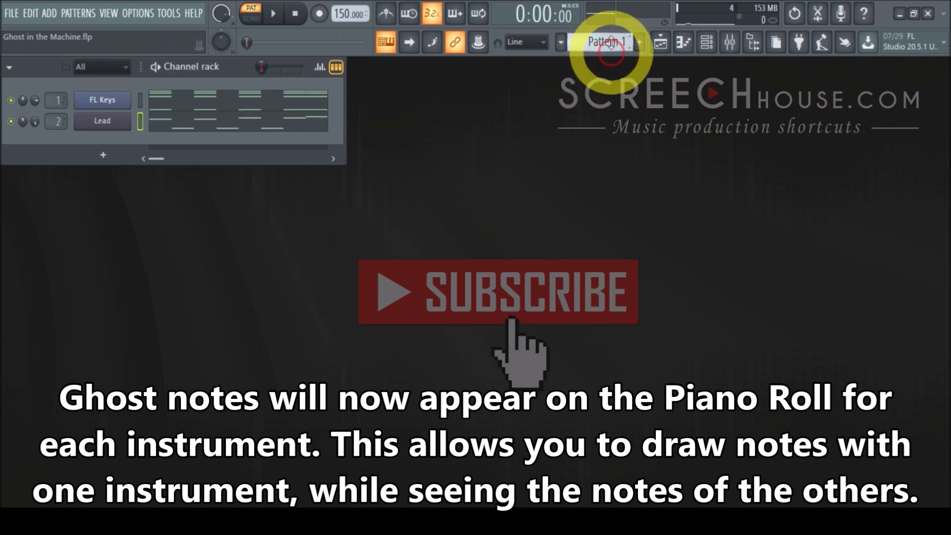
{"action": "right_click", "coordinate": [98, 121]}
{"action": "left_click", "coordinate": [290, 133]}
{"action": "scroll", "coordinate": [602, 42], "scroll_direction": "up", "scroll_amount": 1}
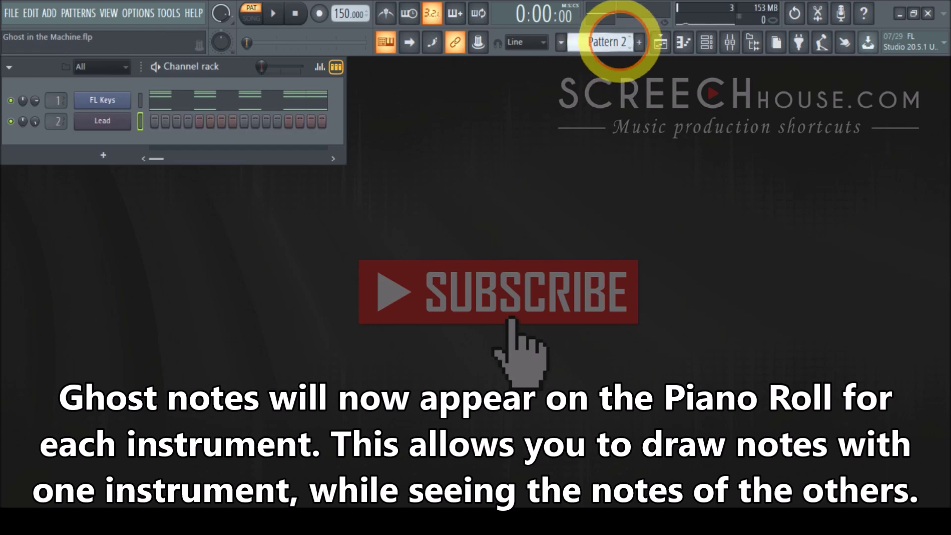
{"action": "right_click", "coordinate": [98, 121]}
{"action": "left_click", "coordinate": [278, 146]}
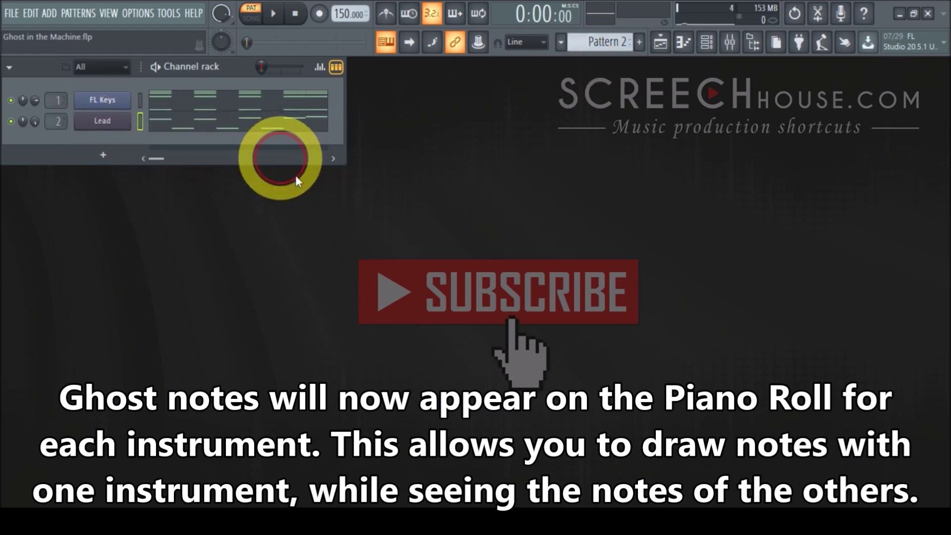
{"action": "left_click", "coordinate": [213, 123]}
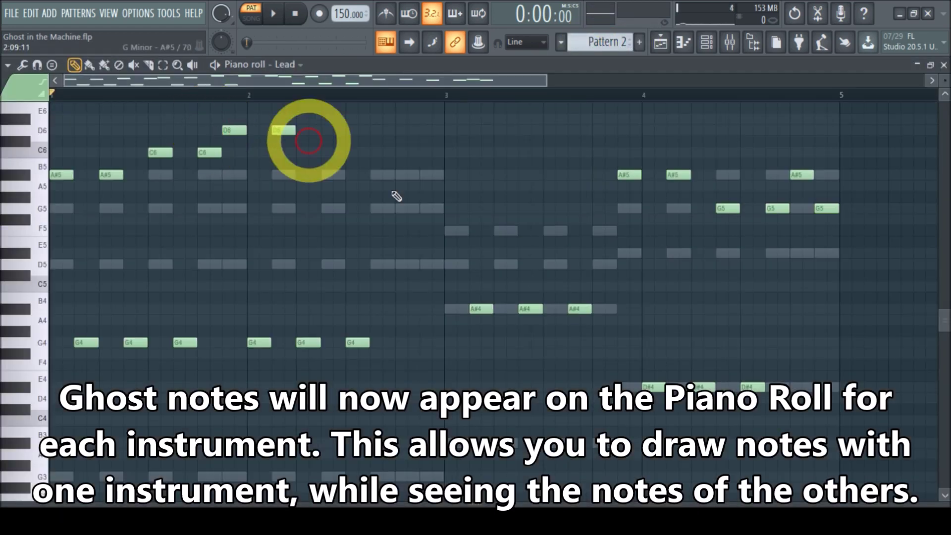
Zoom in horizontally and scroll through the melody over the grey ghost chords.
{"action": "scroll", "coordinate": [415, 268], "scroll_direction": "up", "scroll_amount": 5}
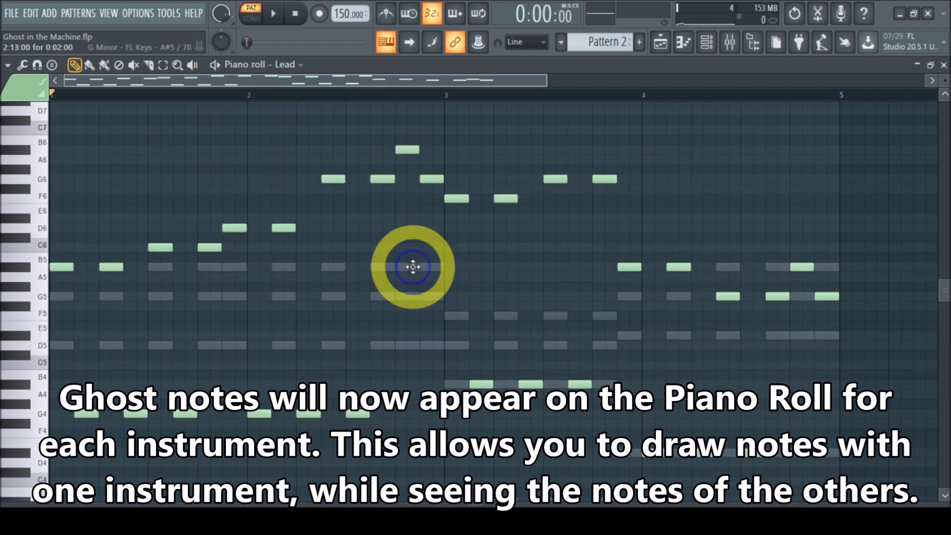
{"action": "scroll", "coordinate": [945, 300], "scroll_direction": "down", "scroll_amount": 2}
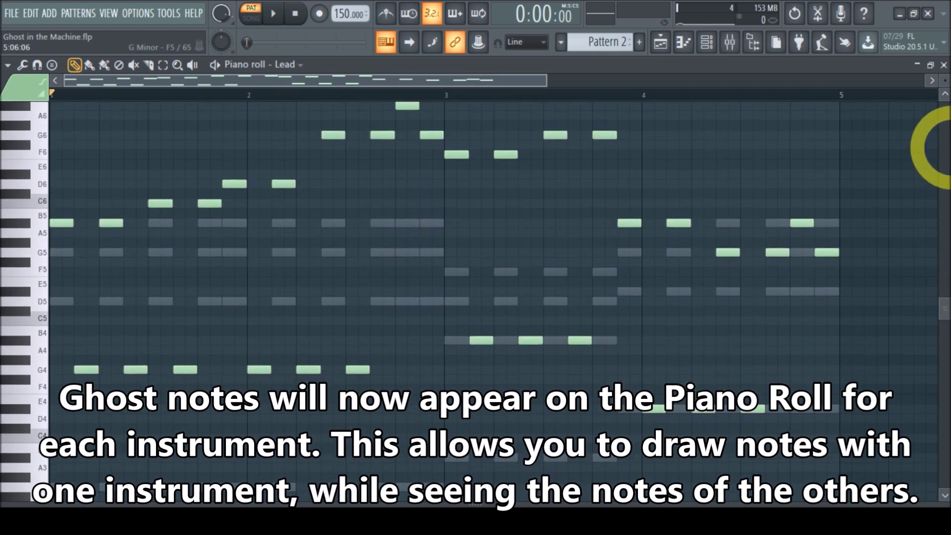
{"action": "left_click_drag", "start_coordinate": [550, 82], "coordinate": [495, 81]}
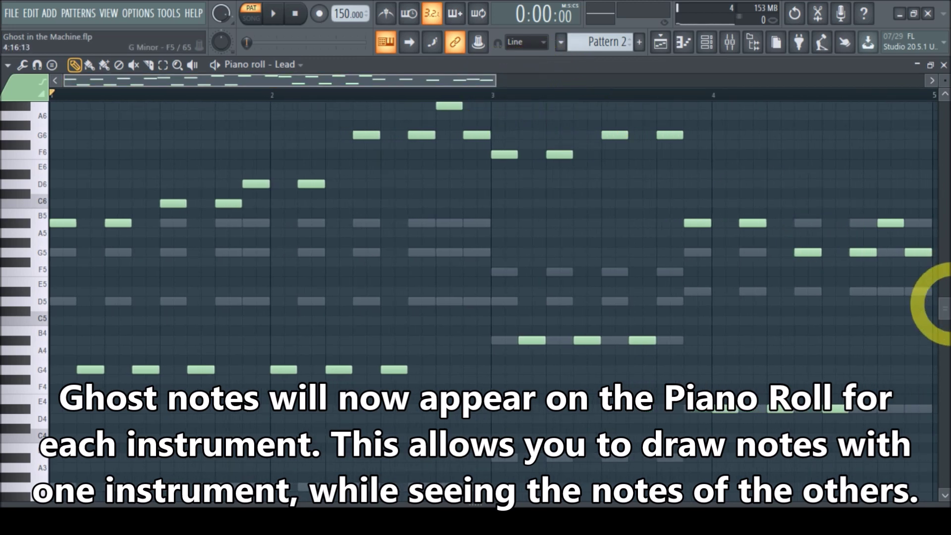
{"action": "scroll", "coordinate": [944, 307], "scroll_direction": "down", "scroll_amount": 5}
{"action": "scroll", "coordinate": [944, 305], "scroll_direction": "up", "scroll_amount": 6}
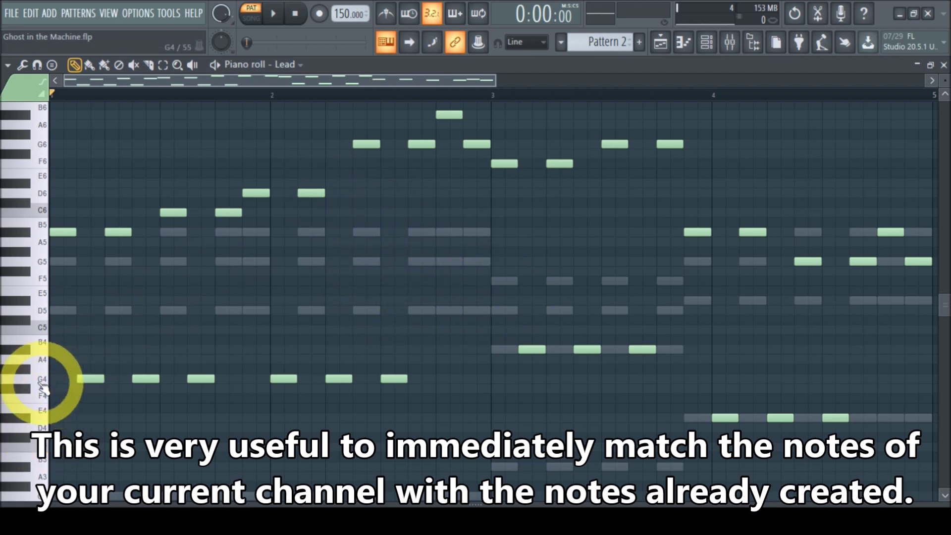
{"action": "scroll", "coordinate": [942, 305], "scroll_direction": "down", "scroll_amount": 2}
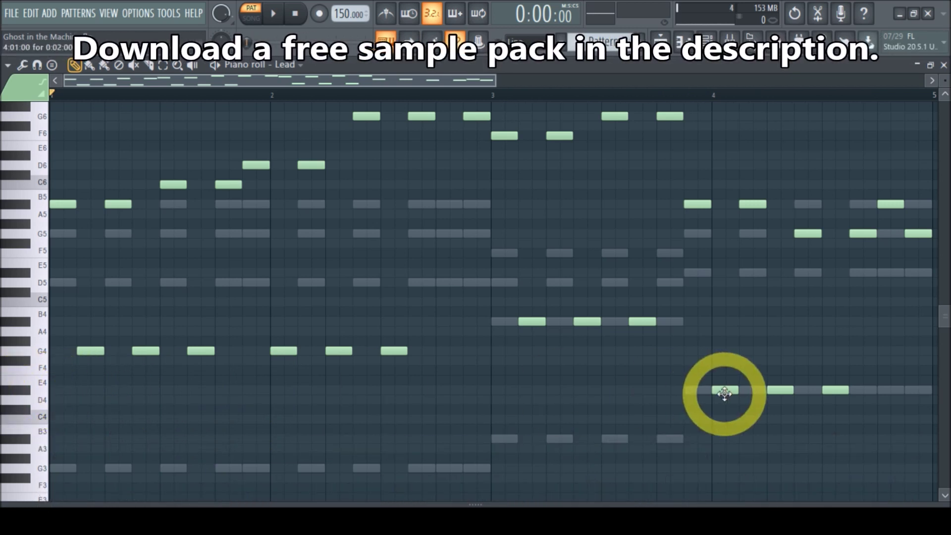
{"action": "scroll", "coordinate": [937, 329], "scroll_direction": "down", "scroll_amount": 2}
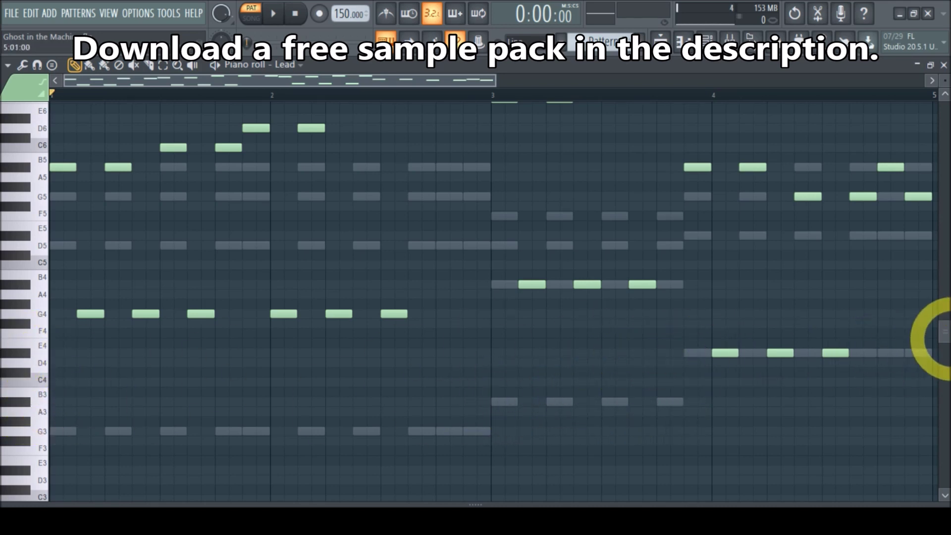
{"action": "left_click_drag", "start_coordinate": [947, 336], "coordinate": [944, 313]}
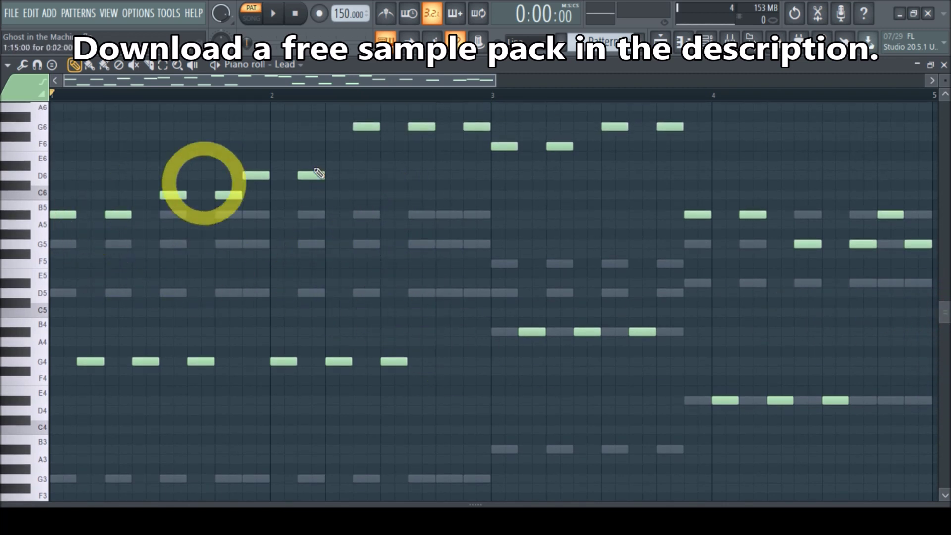
{"action": "scroll", "coordinate": [882, 342], "scroll_direction": "up", "scroll_amount": 1}
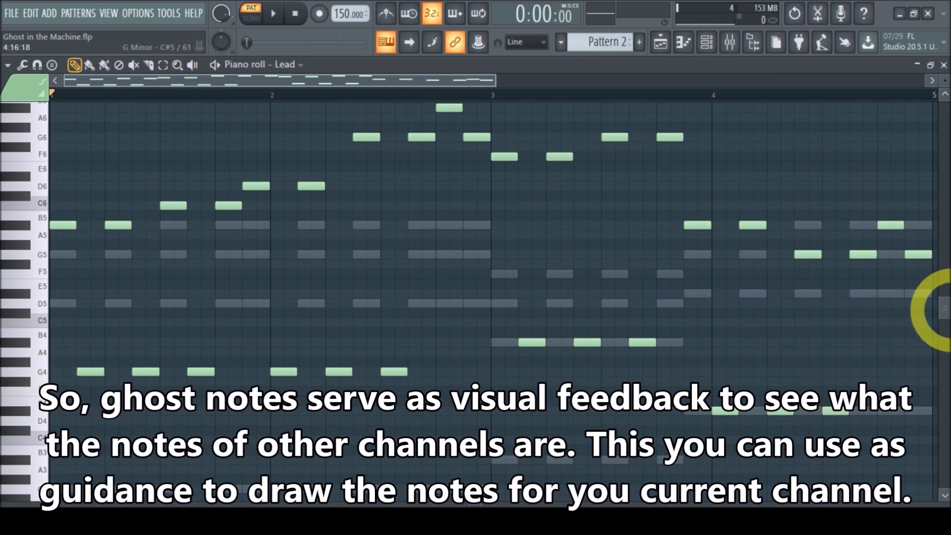
{"action": "left_click_drag", "start_coordinate": [947, 311], "coordinate": [939, 287]}
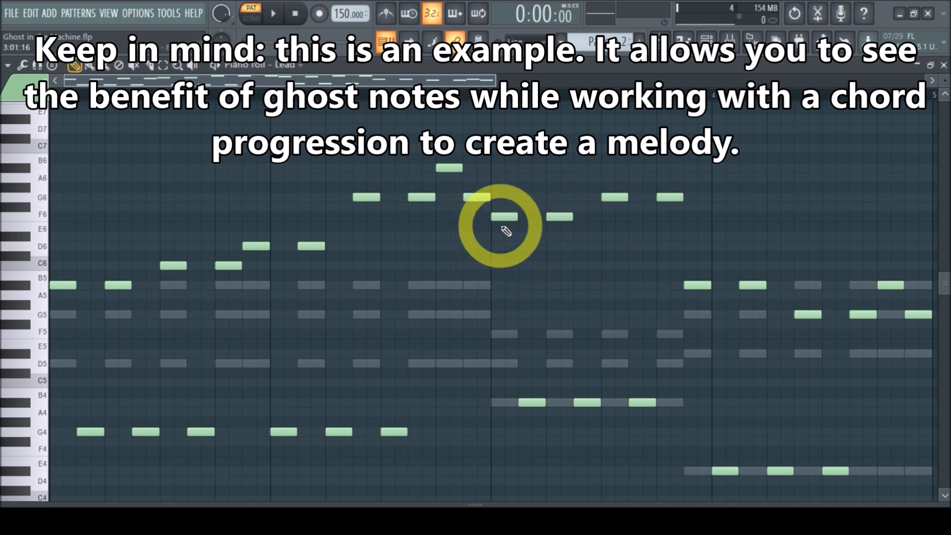
{"action": "left_click_drag", "start_coordinate": [448, 78], "coordinate": [540, 79]}
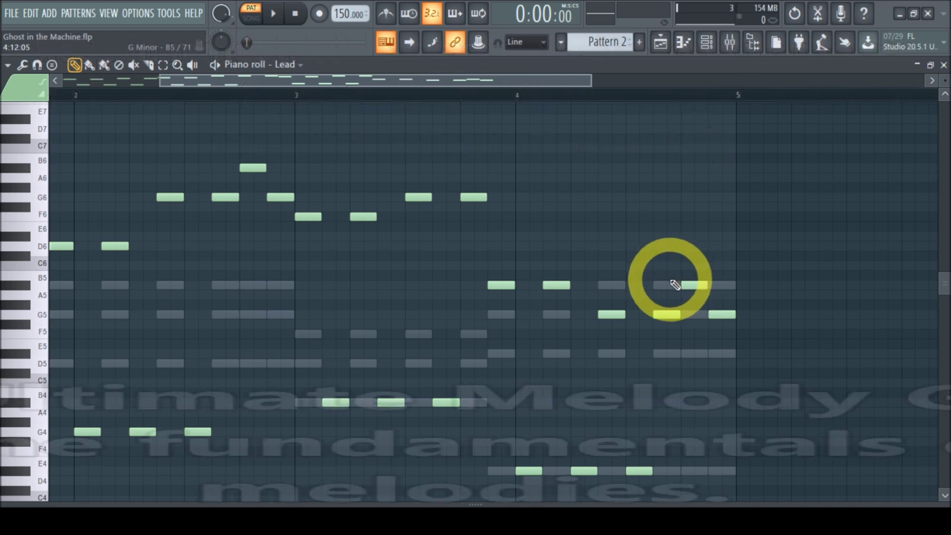
{"action": "left_click_drag", "start_coordinate": [569, 82], "coordinate": [355, 98]}
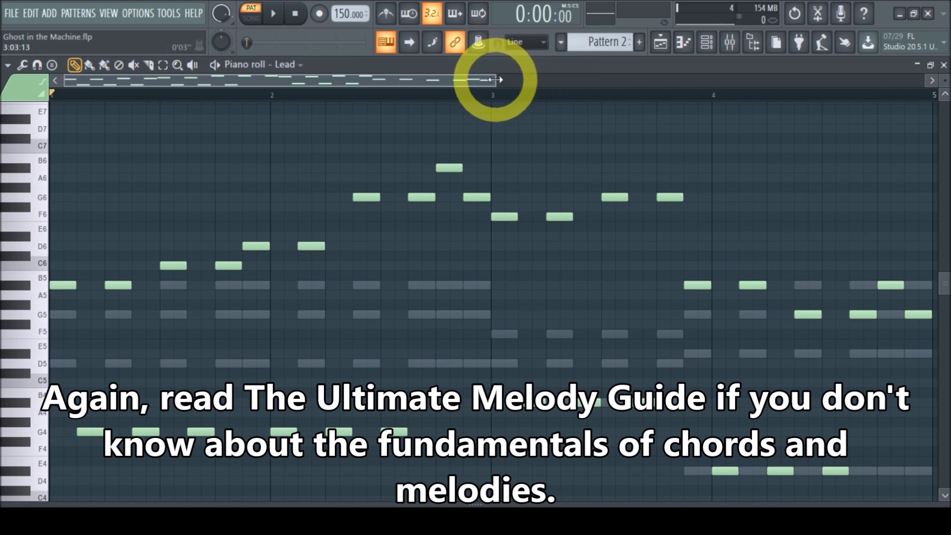
{"action": "left_click_drag", "start_coordinate": [494, 79], "coordinate": [503, 79]}
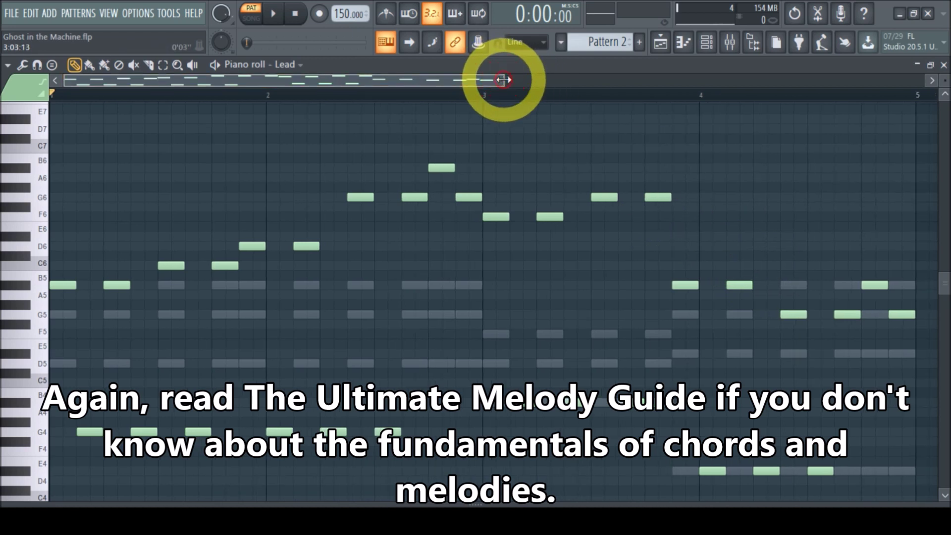
Close the piano roll and play Pattern 2 with the Lead settings open, then close them.
{"action": "left_click", "coordinate": [944, 65]}
{"action": "left_click", "coordinate": [102, 130]}
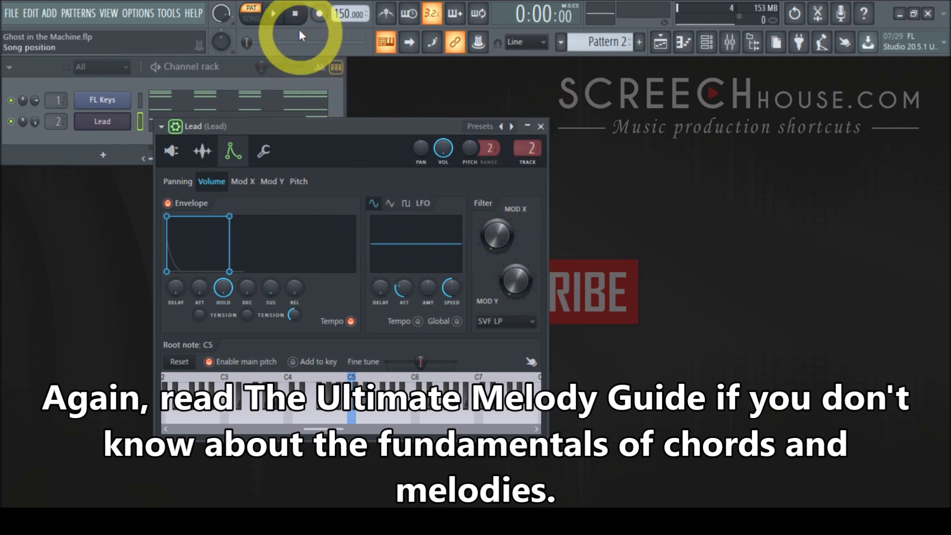
{"action": "left_click", "coordinate": [273, 14]}
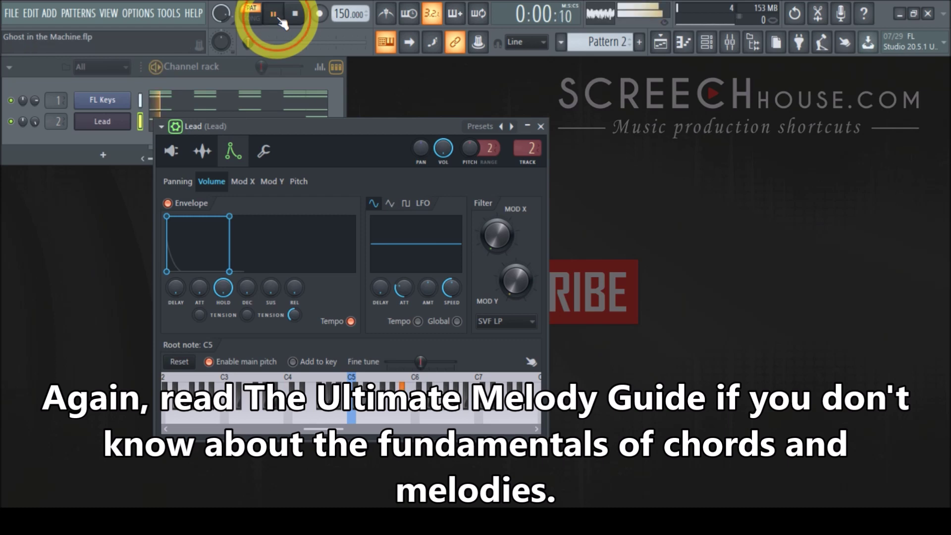
{"action": "left_click", "coordinate": [497, 225]}
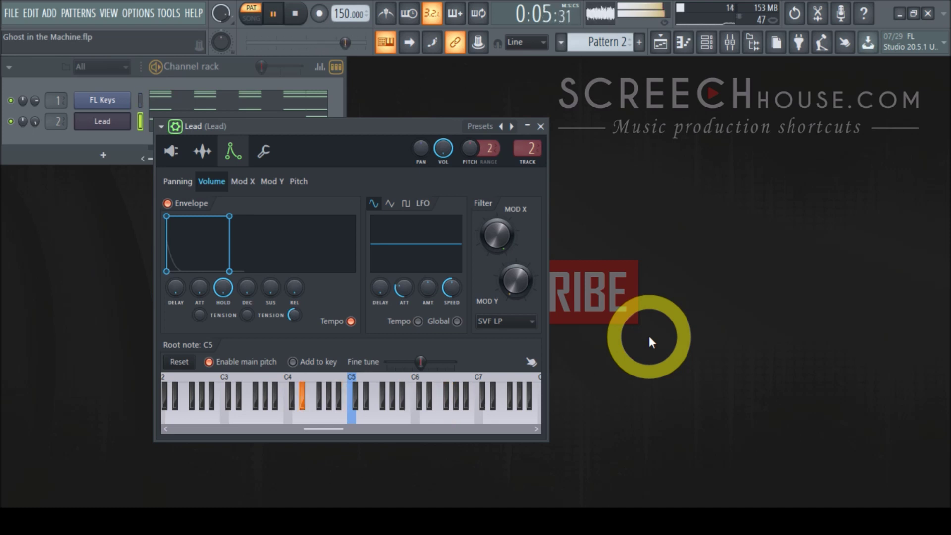
{"action": "left_click", "coordinate": [295, 13]}
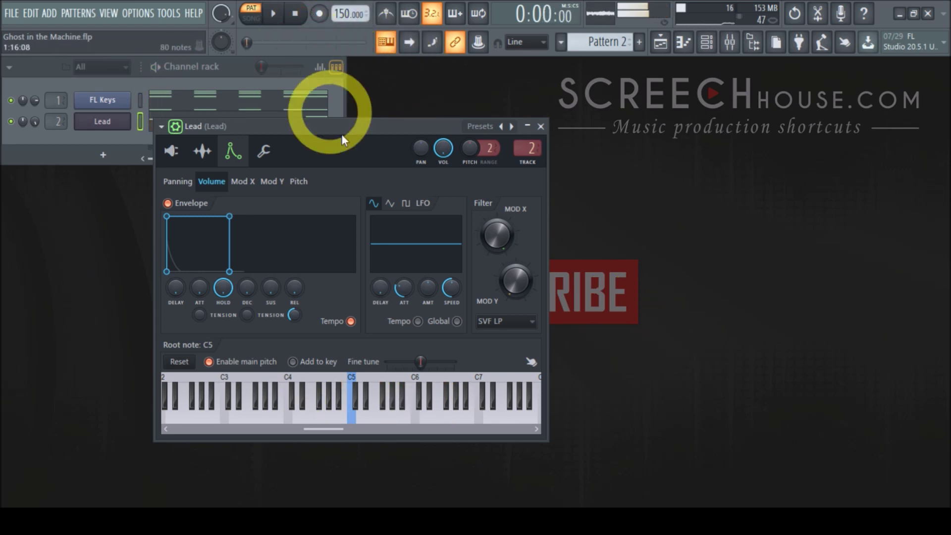
{"action": "left_click", "coordinate": [541, 126]}
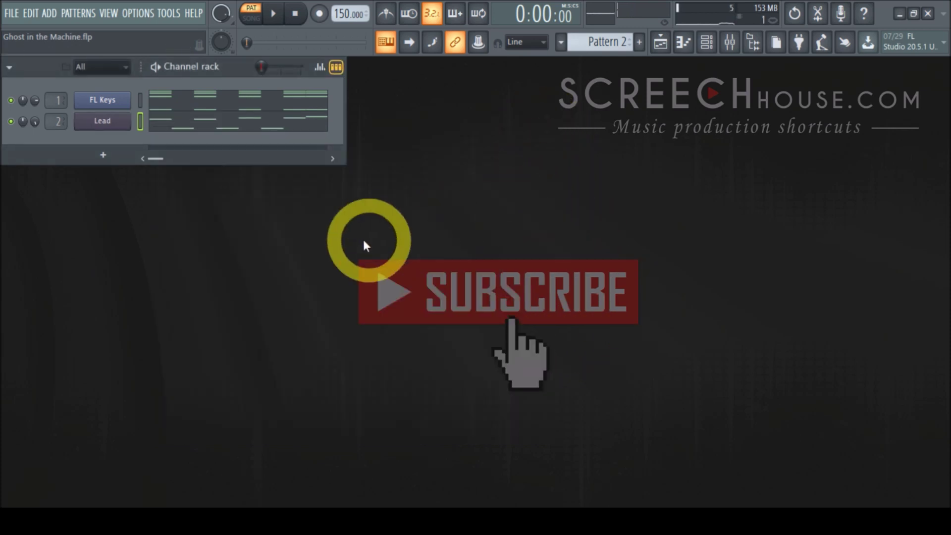
Reopen the Lead piano roll and adjust the zoom to view the melody over the ghost chords.
{"action": "left_click", "coordinate": [197, 130]}
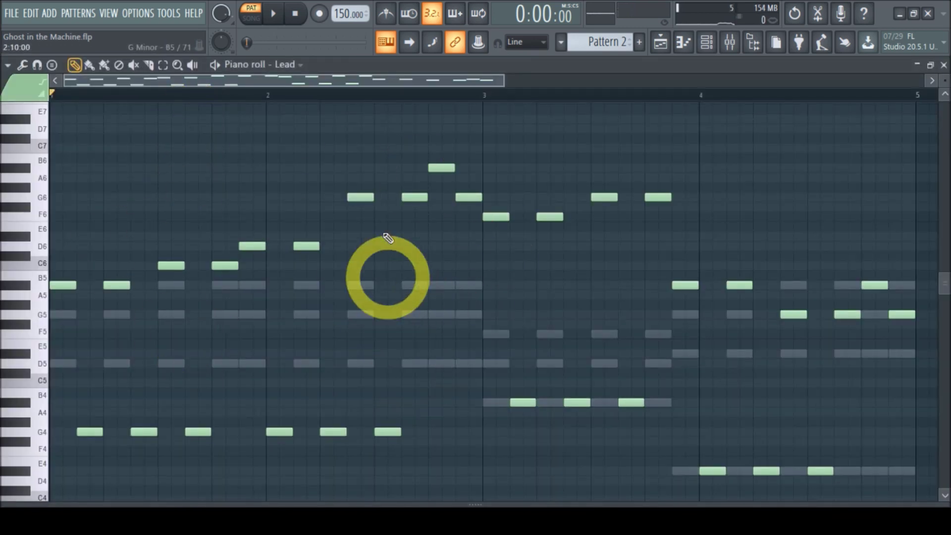
{"action": "left_click_drag", "start_coordinate": [505, 80], "coordinate": [696, 80]}
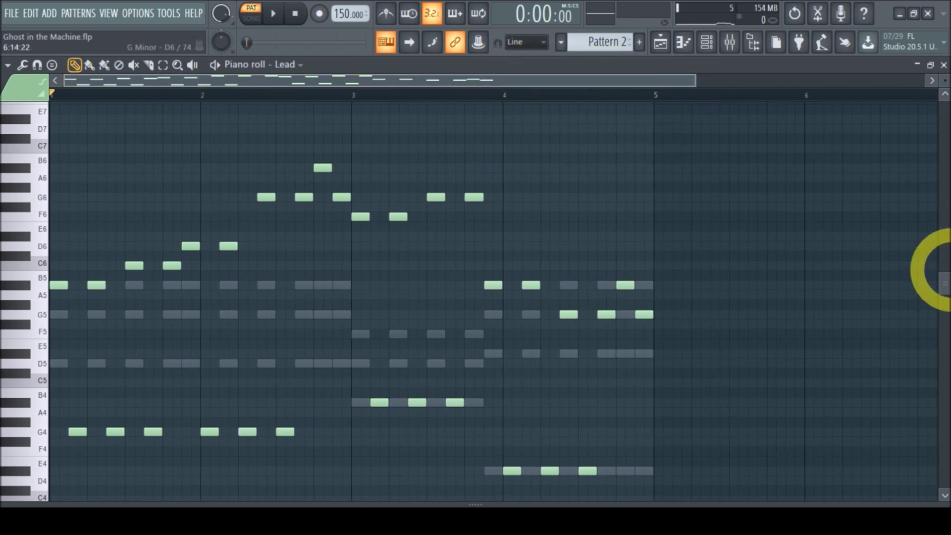
{"action": "left_click_drag", "start_coordinate": [944, 283], "coordinate": [943, 311]}
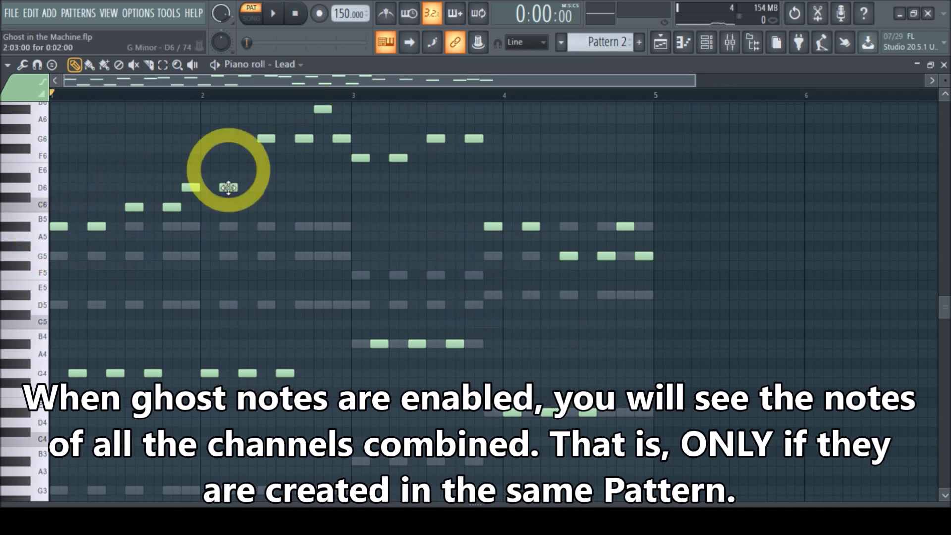
{"action": "left_click_drag", "start_coordinate": [945, 311], "coordinate": [945, 308]}
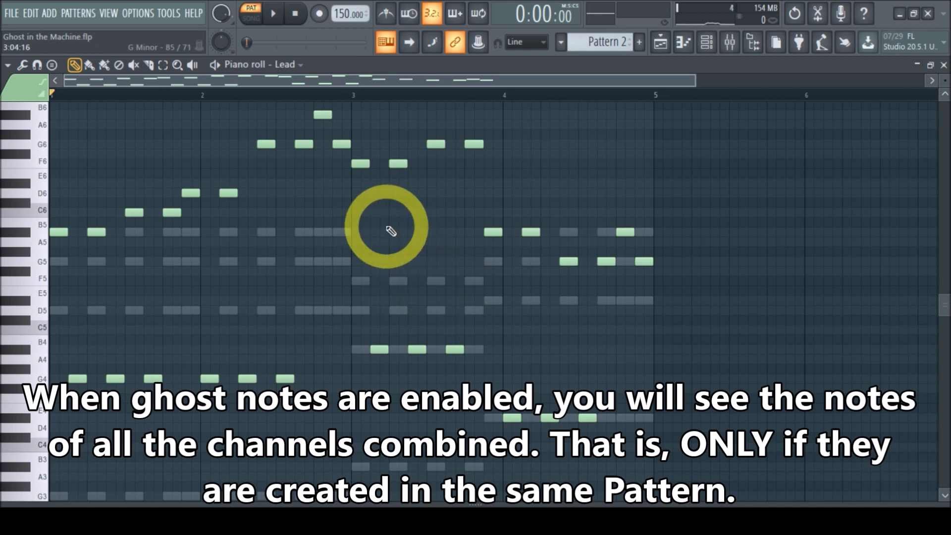
{"action": "left_click", "coordinate": [943, 65]}
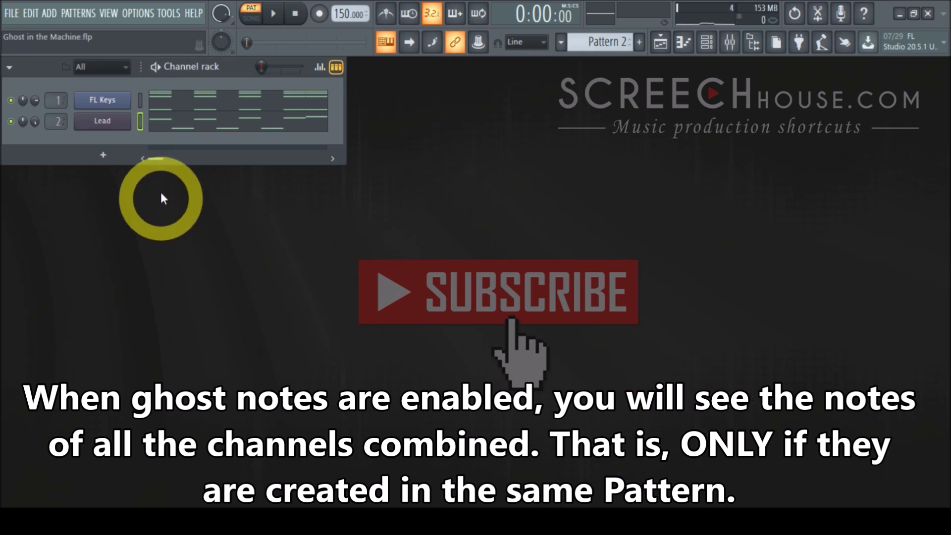
{"action": "left_click", "coordinate": [176, 126]}
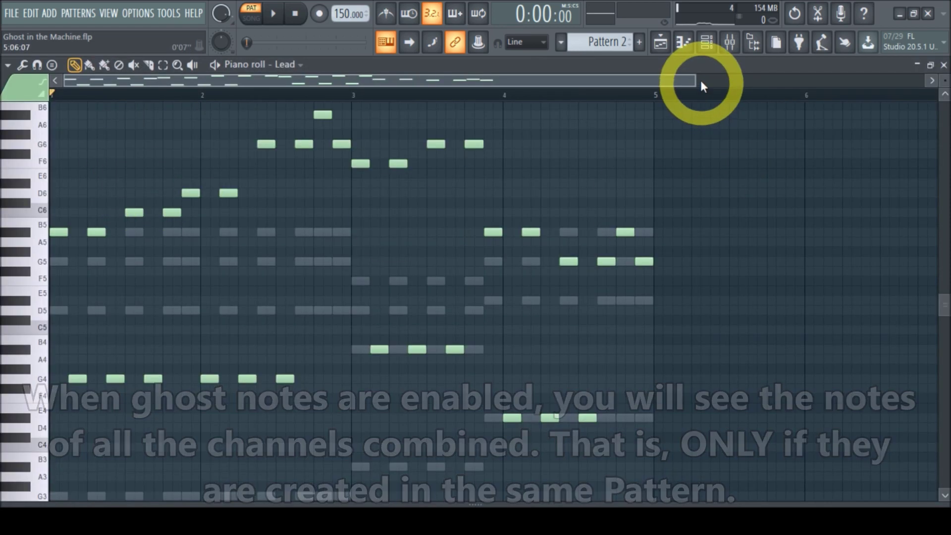
{"action": "left_click_drag", "start_coordinate": [698, 82], "coordinate": [564, 96]}
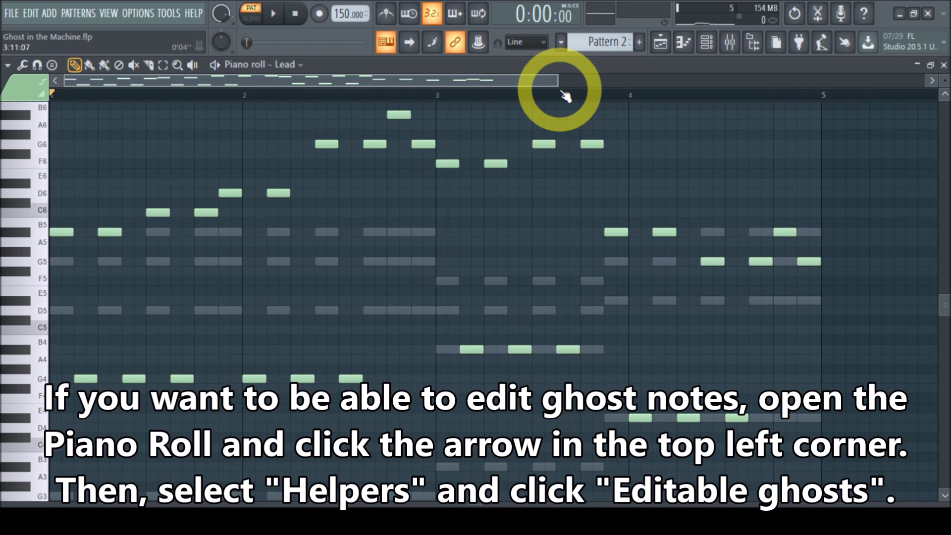
Turn on Editable ghosts from the piano roll options' Helpers menu.
{"action": "left_click", "coordinate": [8, 65]}
{"action": "mouse_move", "coordinate": [38, 152]}
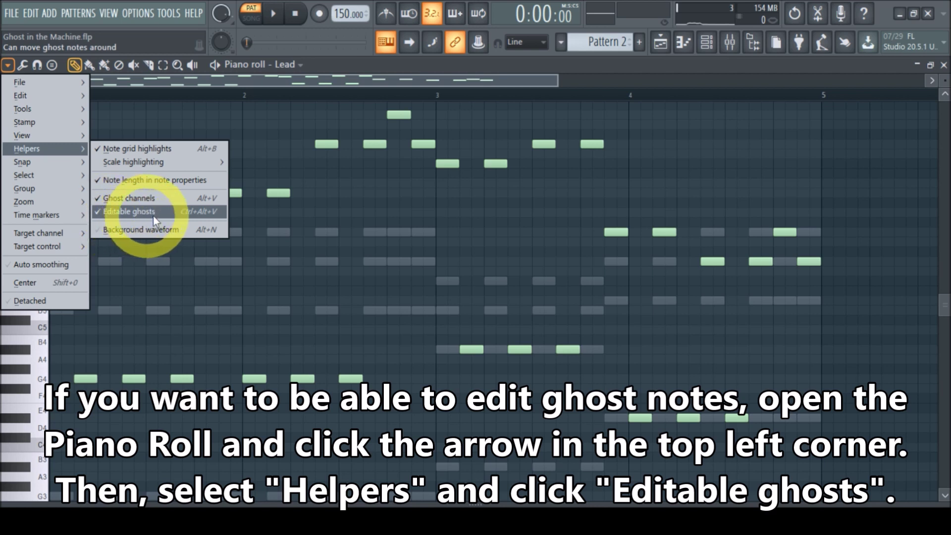
{"action": "left_click", "coordinate": [416, 66]}
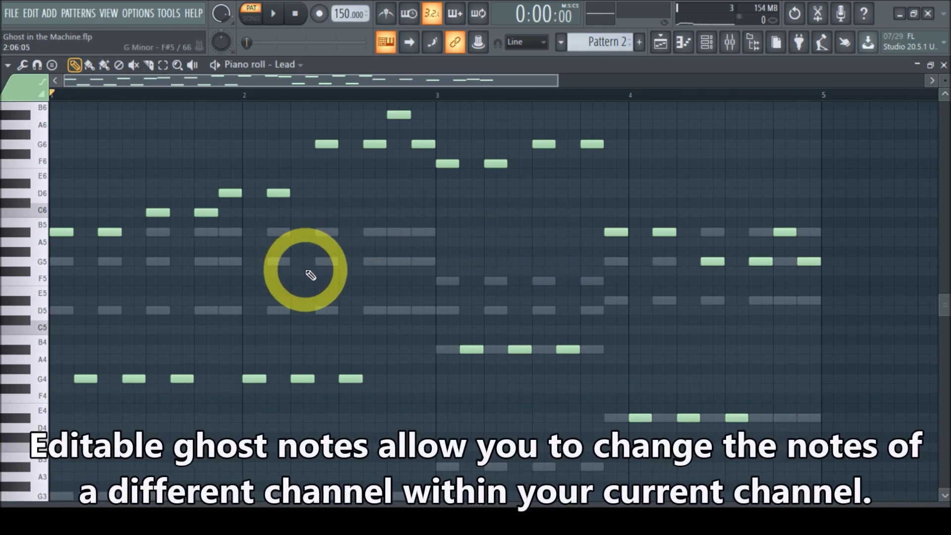
Reopen the Lead piano roll, nudge a ghost chord note and restore it, then close it.
{"action": "left_click", "coordinate": [944, 65]}
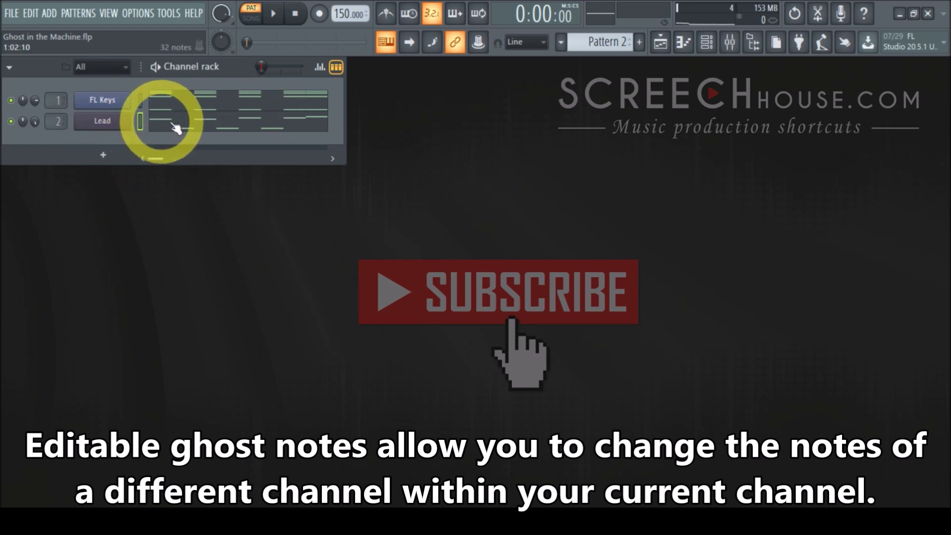
{"action": "left_click", "coordinate": [192, 129]}
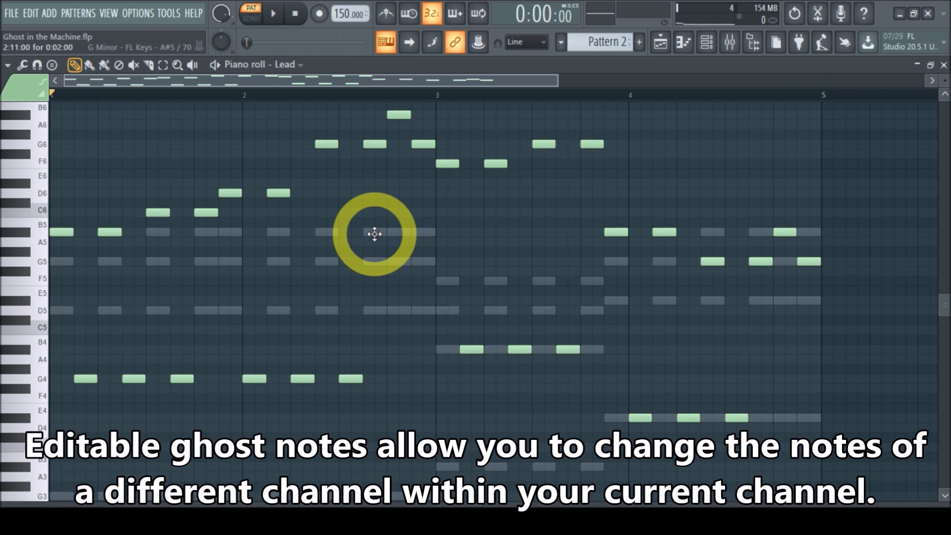
{"action": "mouse_move", "coordinate": [374, 232]}
{"action": "left_mouse_down"}
{"action": "mouse_move", "coordinate": [371, 174]}
{"action": "mouse_move", "coordinate": [374, 237]}
{"action": "left_mouse_up"}
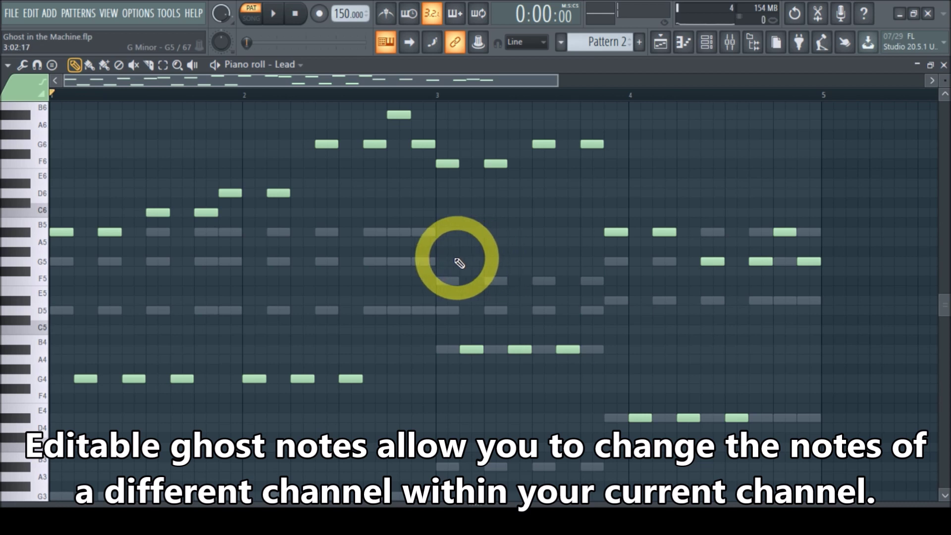
{"action": "left_click", "coordinate": [943, 65]}
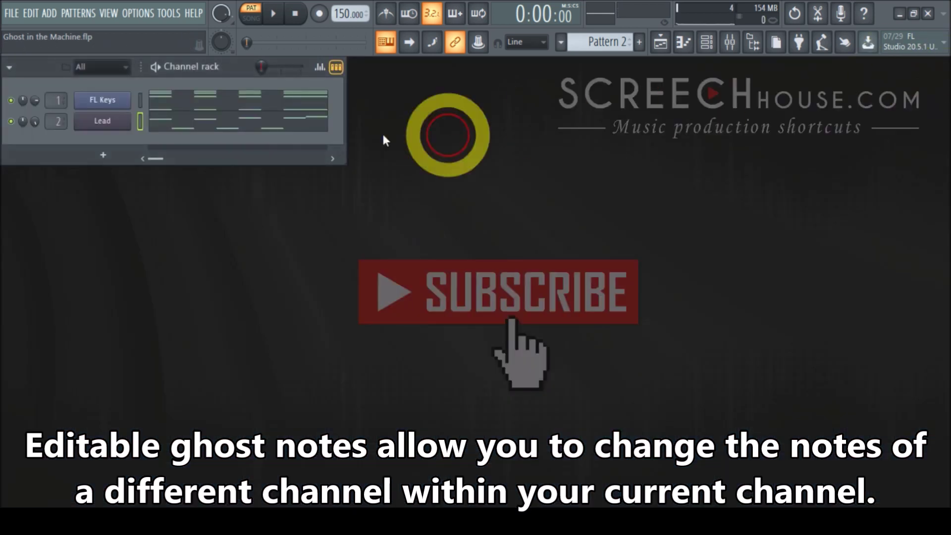
Open the FL Keys piano roll to see its chords with the Lead melody as ghost notes.
{"action": "left_click", "coordinate": [204, 114]}
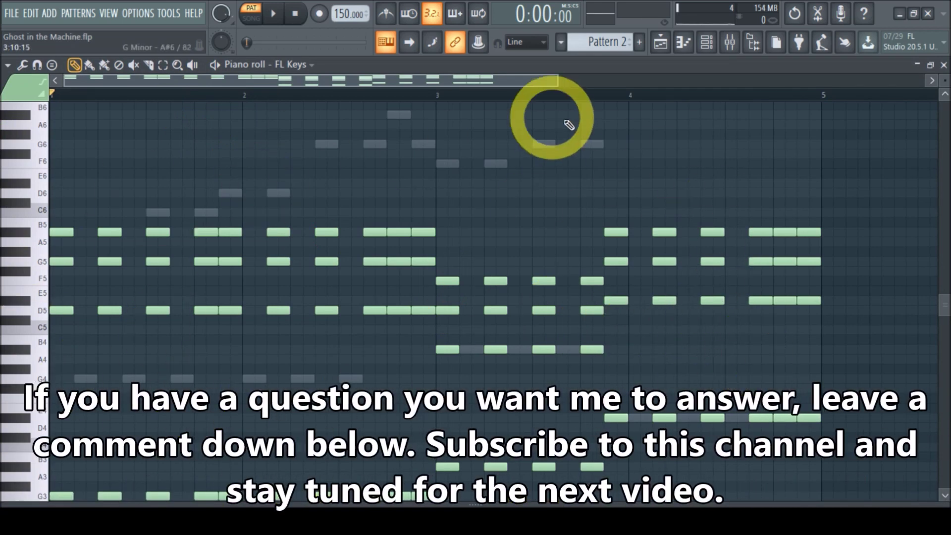
{"action": "scroll", "coordinate": [947, 300], "scroll_direction": "down", "scroll_amount": 1}
{"action": "mouse_move", "coordinate": [417, 207]}
{"action": "left_mouse_down"}
{"action": "mouse_move", "coordinate": [419, 187]}
{"action": "mouse_move", "coordinate": [421, 209]}
{"action": "left_mouse_up"}
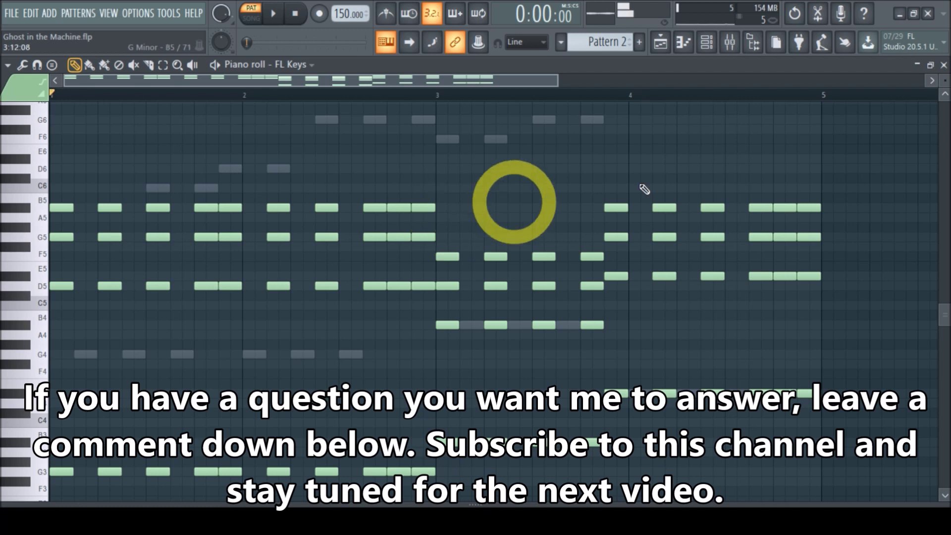